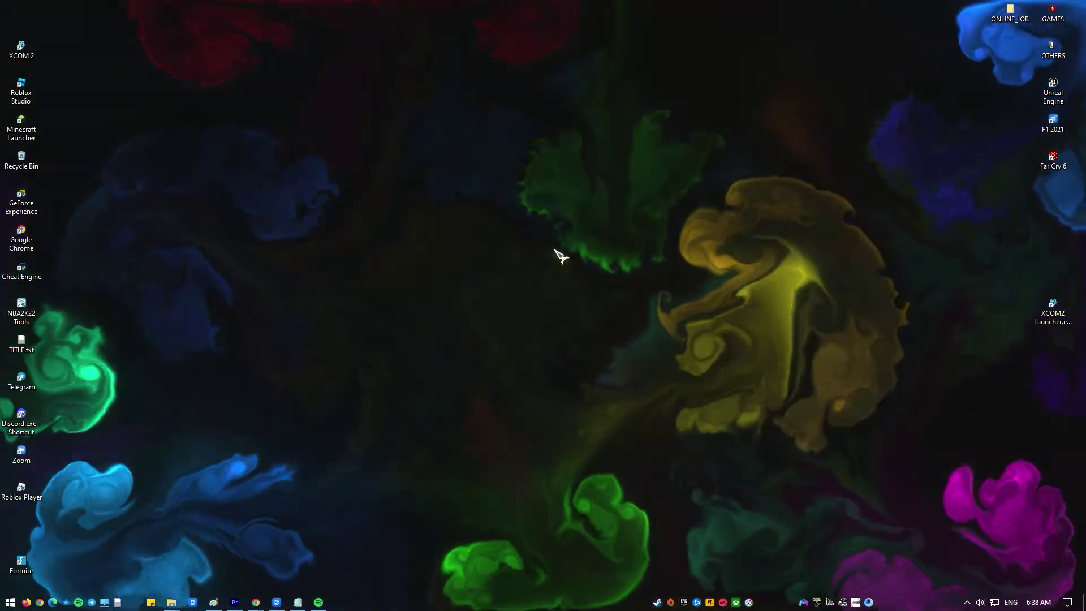
Search for 'control' from the Start menu and open Control Panel
key("super")
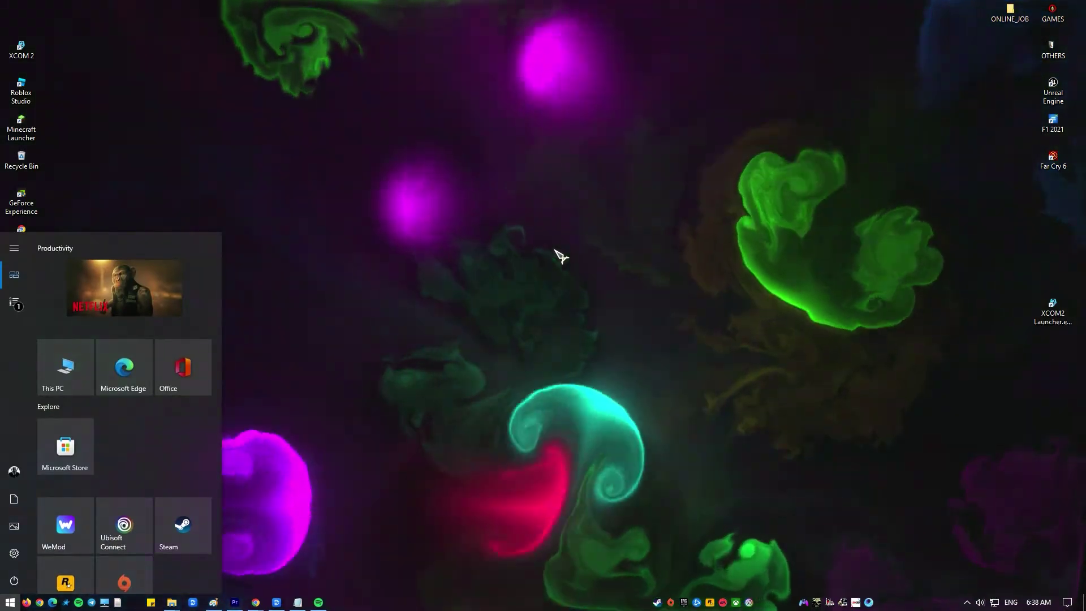
type("control")
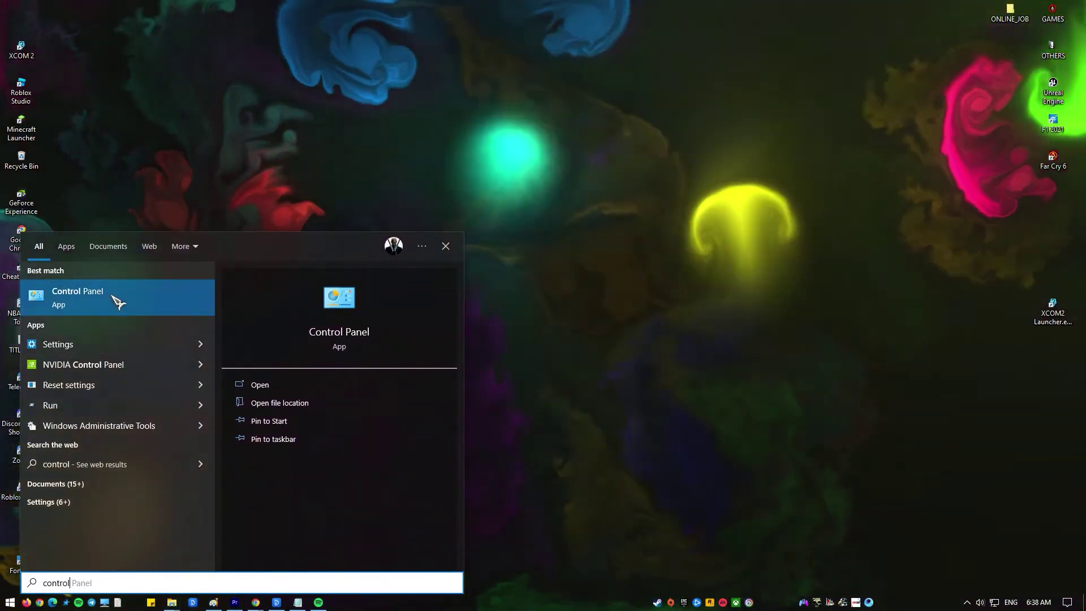
left_click(114, 299)
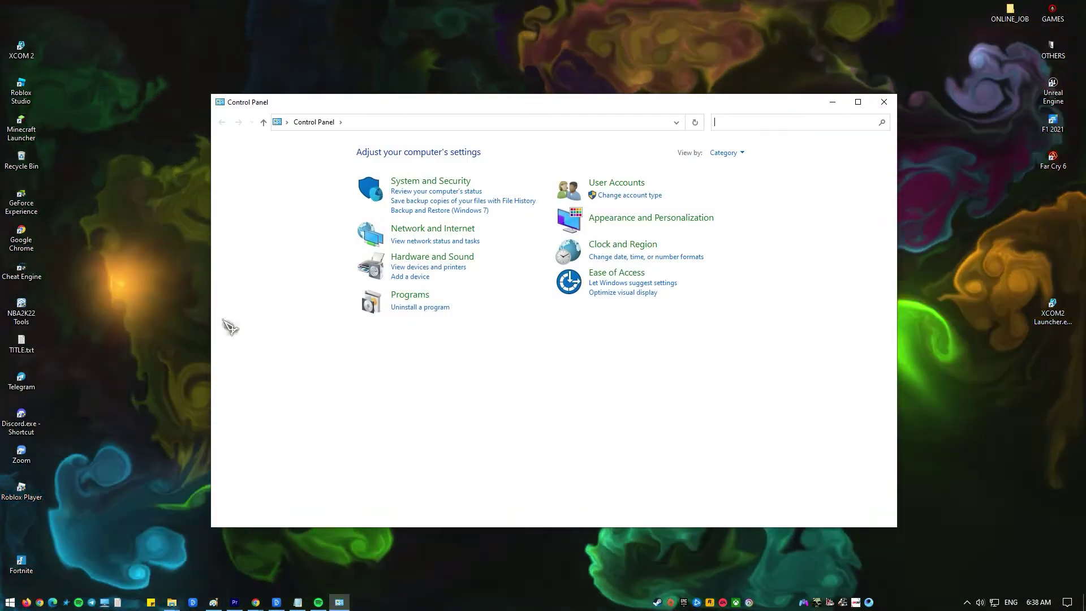
Set Control Panel's View by option to Large icons
left_click(732, 123)
left_click(741, 153)
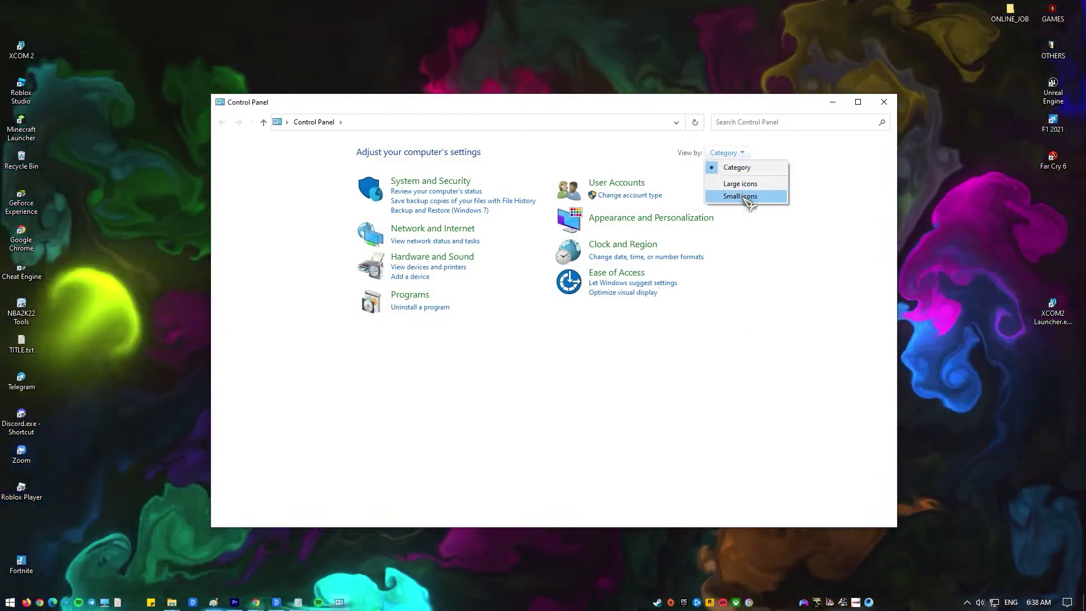
left_click(756, 186)
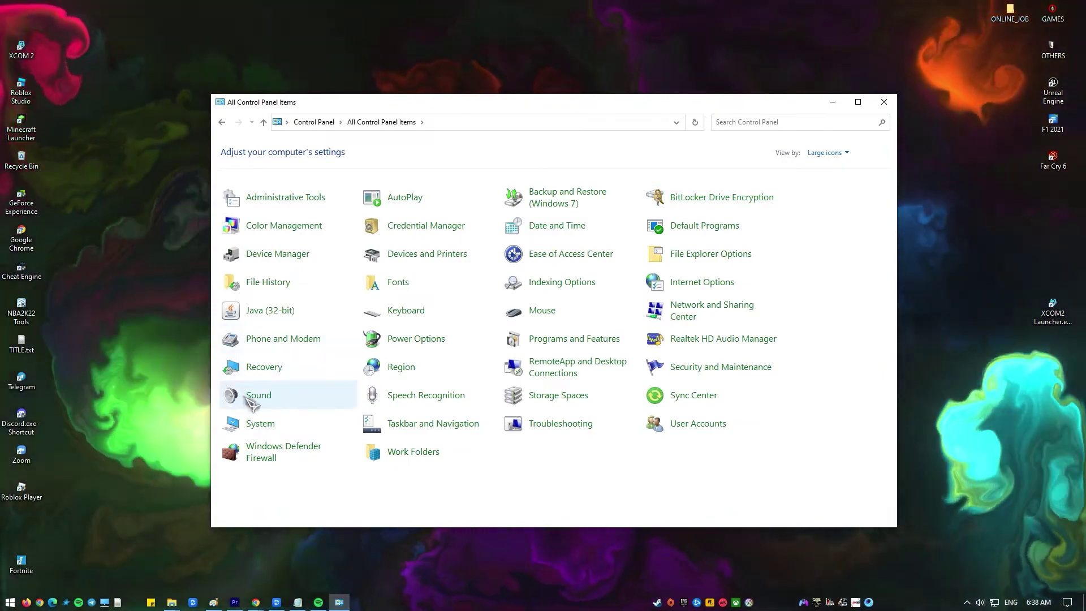
Open Sound settings and enable Show Disabled Devices in the playback device list
left_click(275, 396)
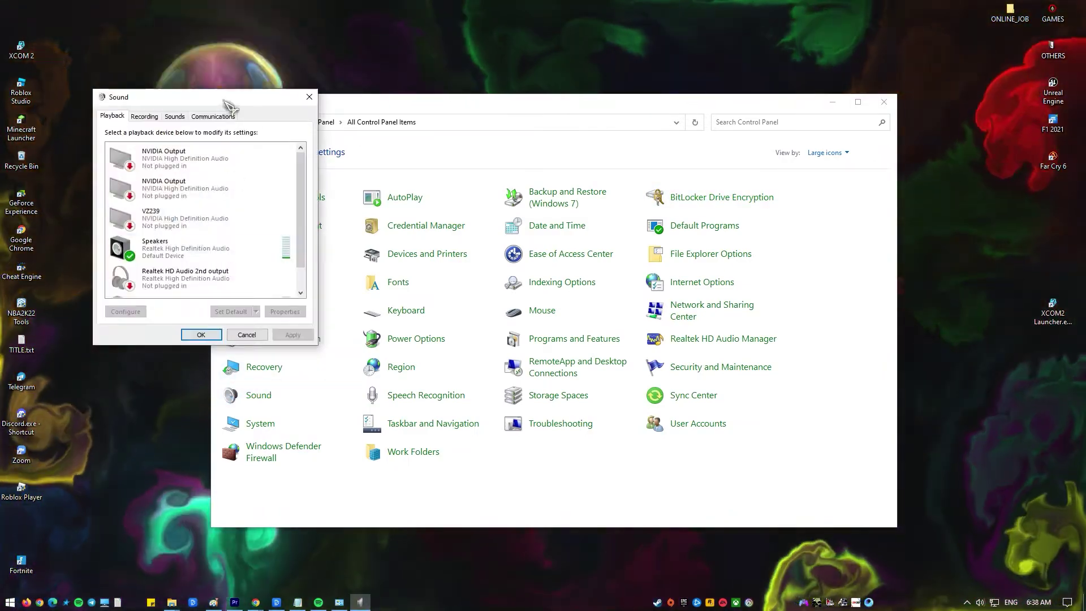
left_click_drag(232, 105, 368, 105)
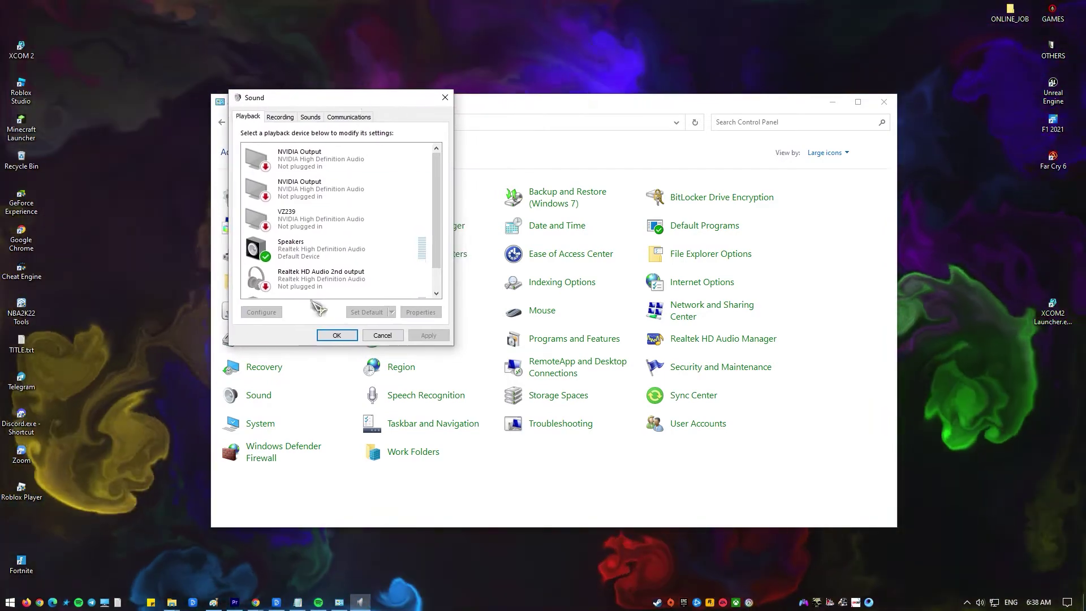
scroll(320, 294, "down", 1)
scroll(321, 289, "up", 1)
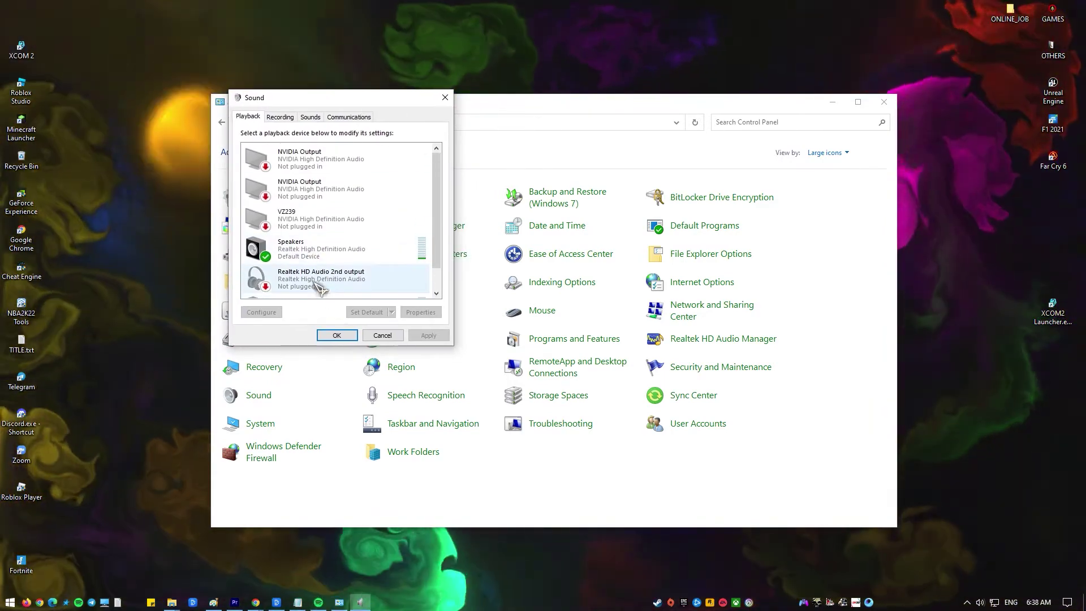
scroll(320, 288, "down", 1)
left_click_drag(442, 225, 459, 161)
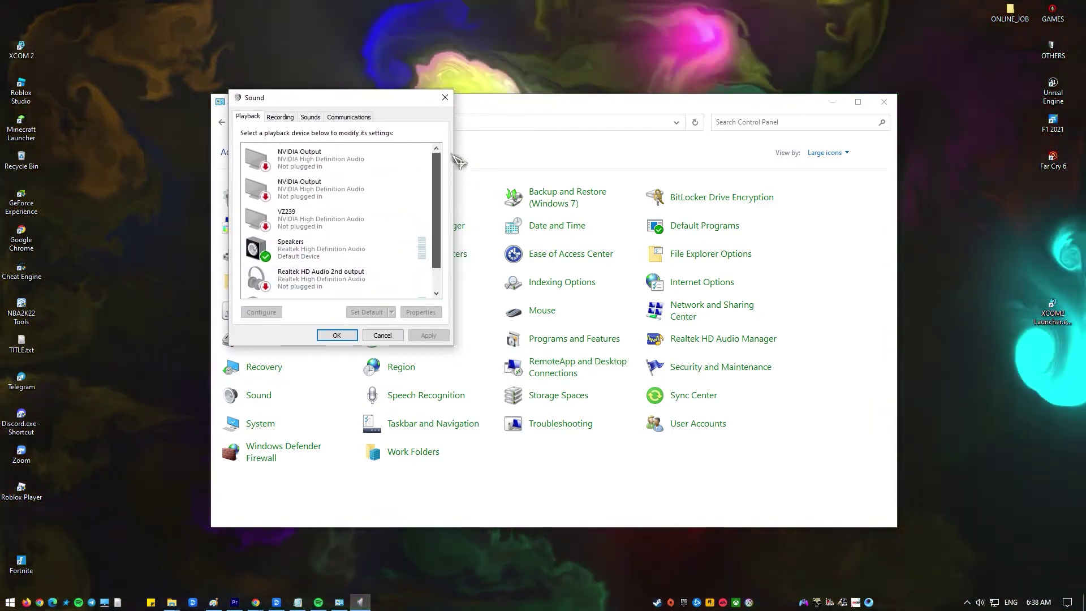
right_click(424, 184)
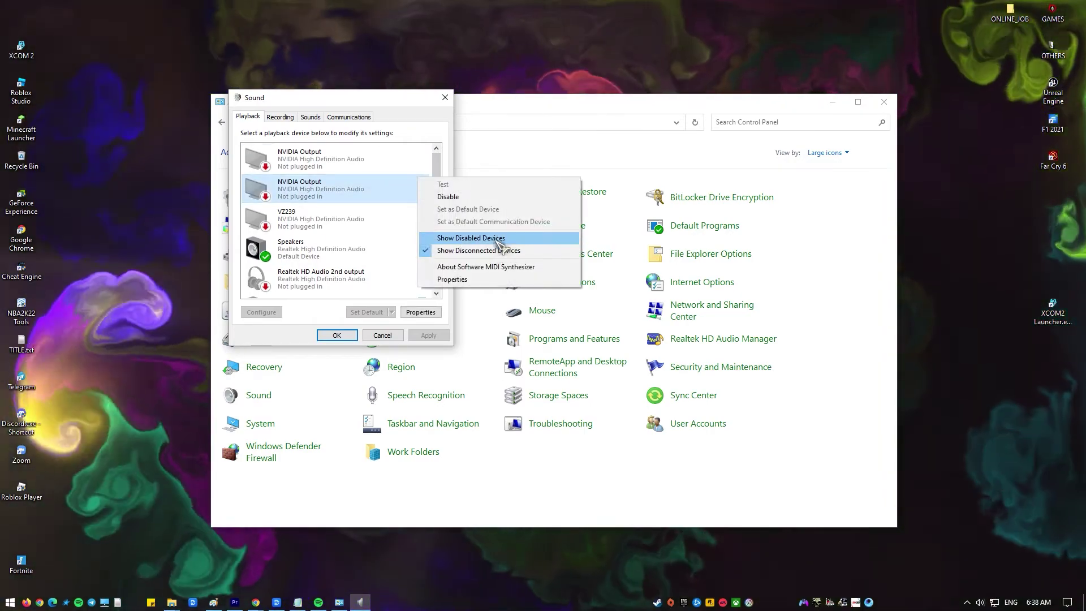
left_click(497, 239)
Select the Steam Streaming Microphone device and review its Set Default options
left_click_drag(438, 178, 444, 271)
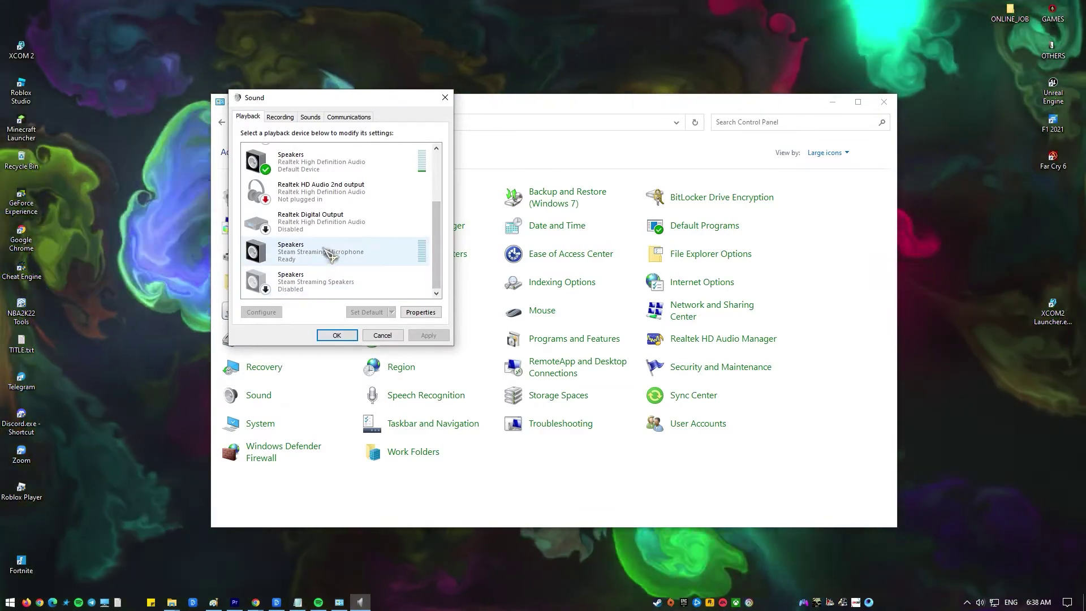
left_click(340, 279)
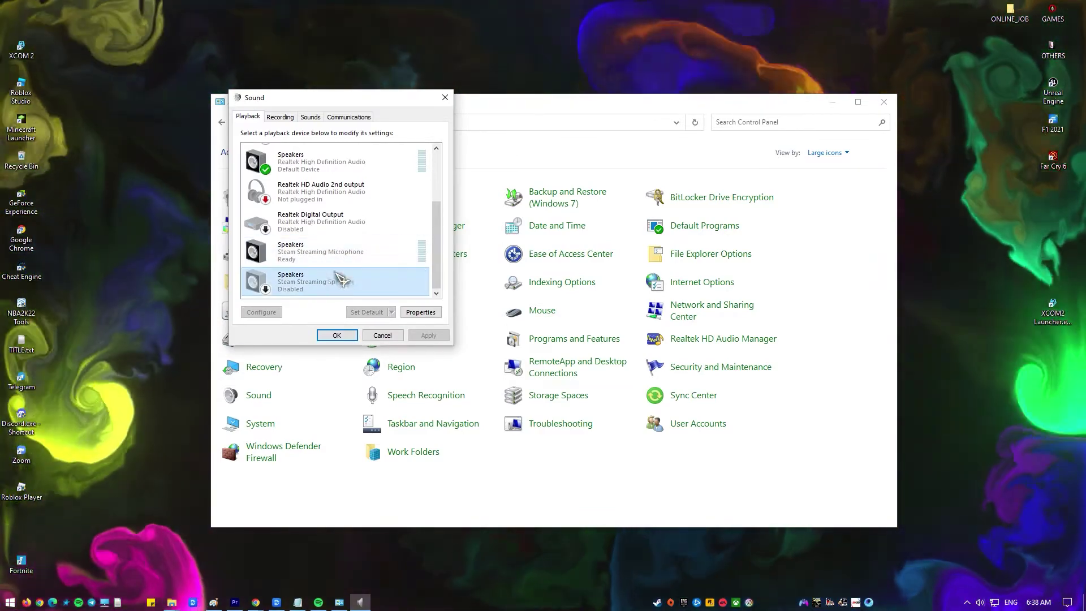
left_click(350, 250)
left_click(391, 311)
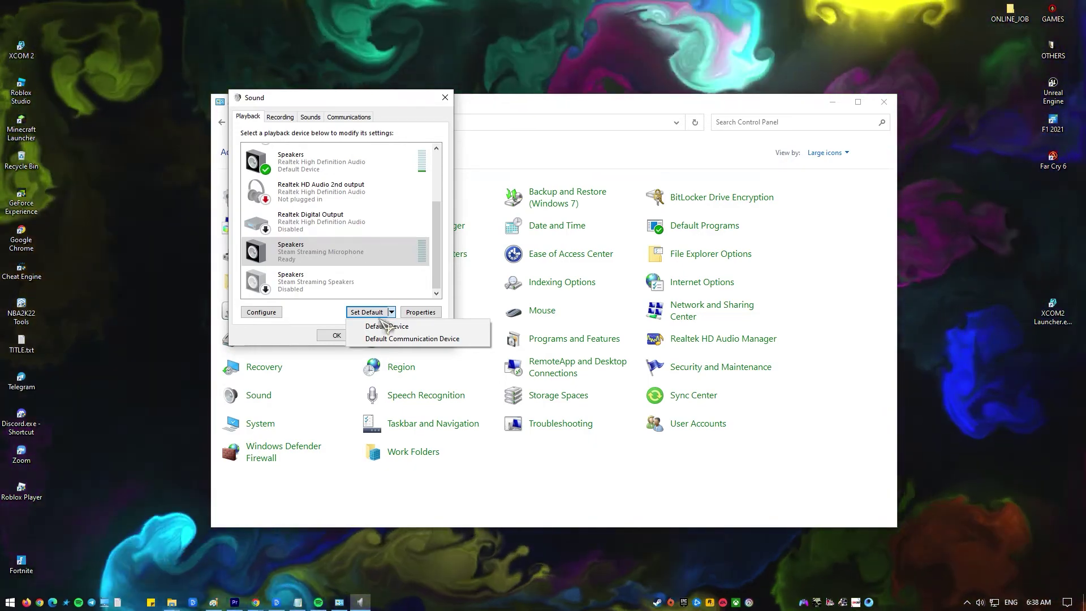
left_click(385, 325)
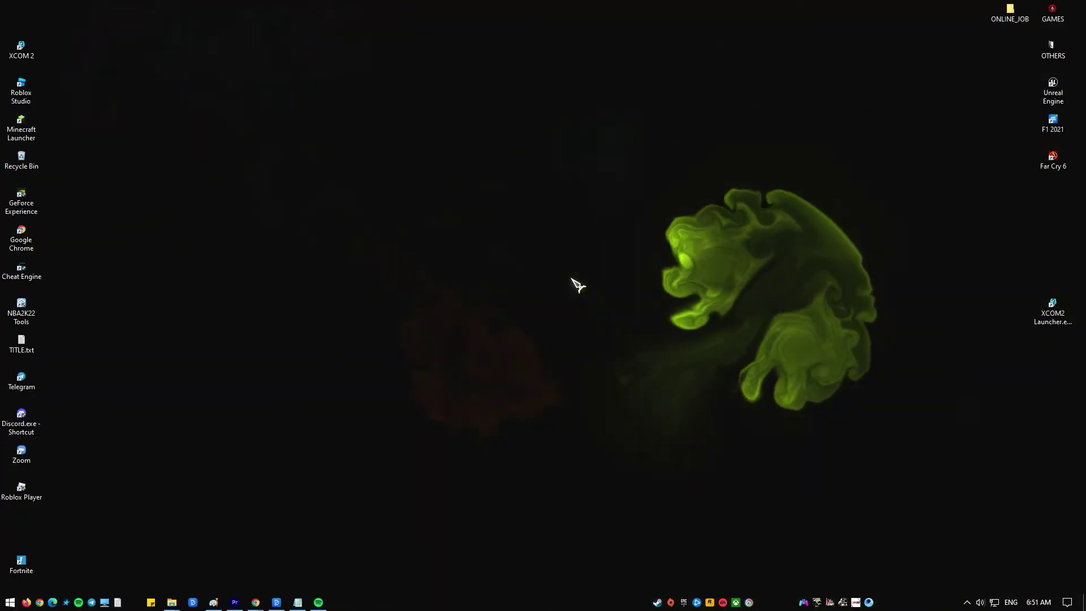
Launch Device Manager from the Run box and expand Display adapters
key("super+r")
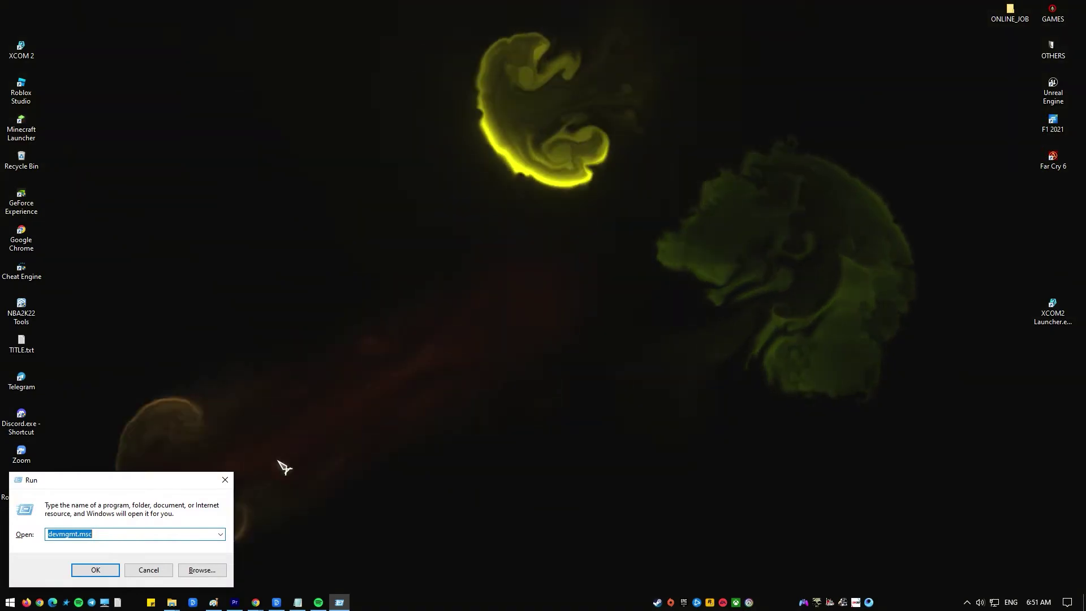
left_click(106, 571)
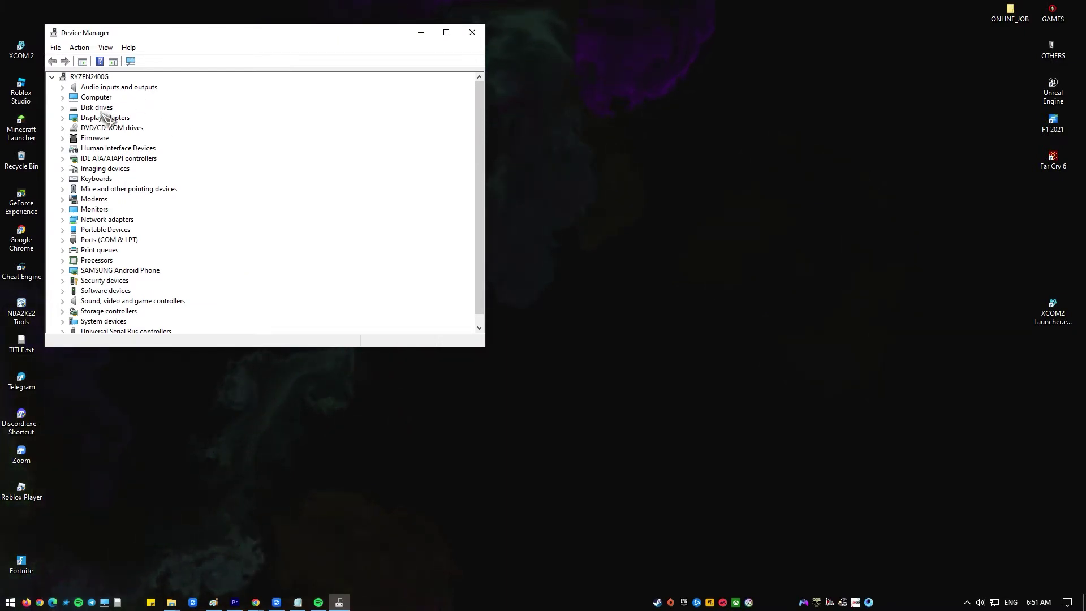
left_click(63, 118)
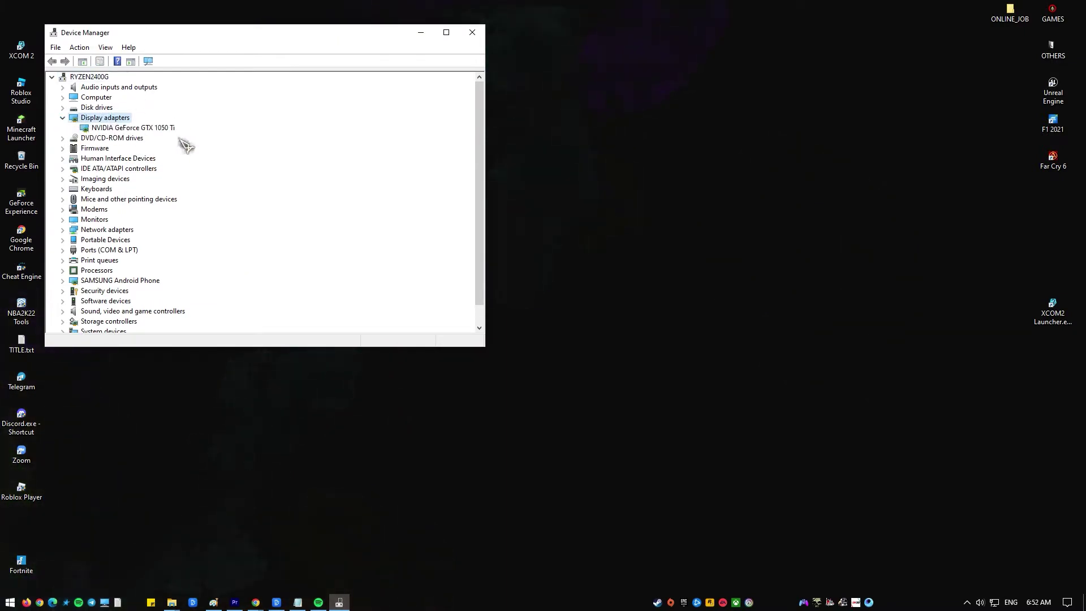
Open the NVIDIA GeForce GTX 1050 Ti properties and view its Driver tab
left_click(130, 128)
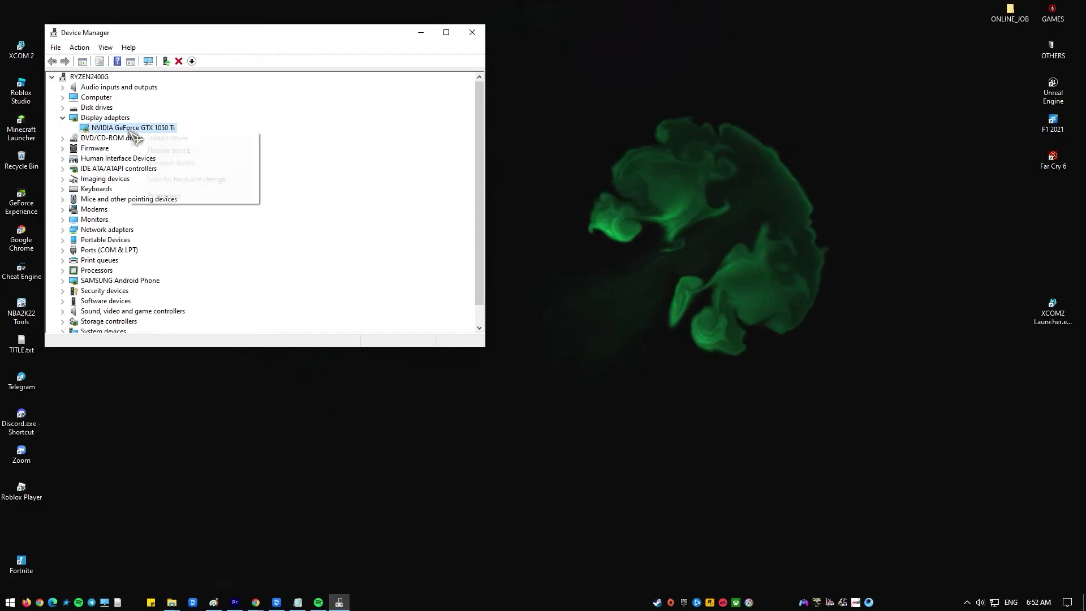
right_click(130, 131)
left_click(218, 195)
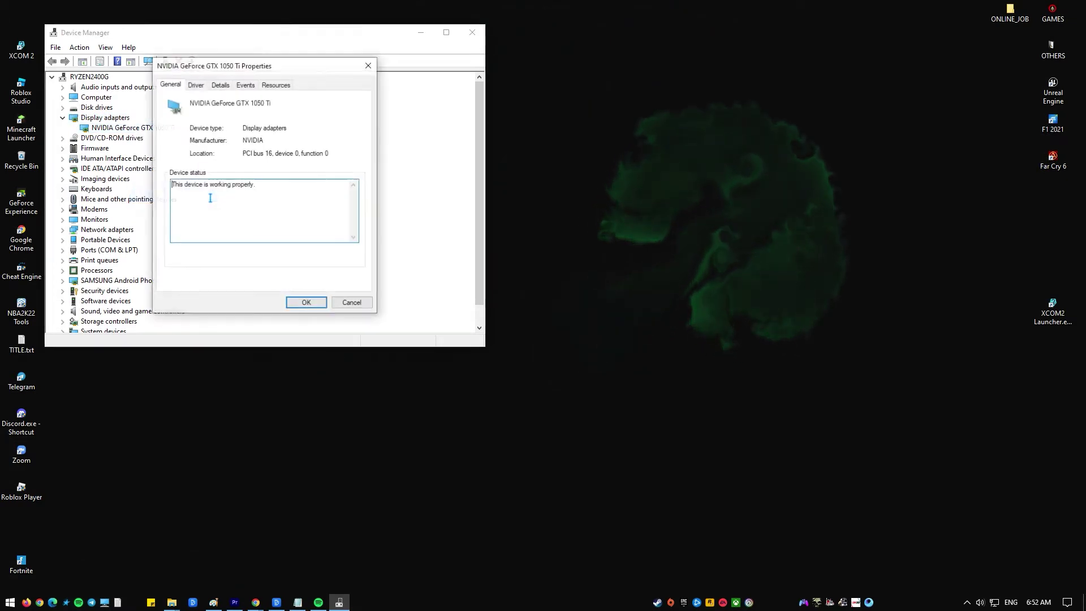
left_click(196, 85)
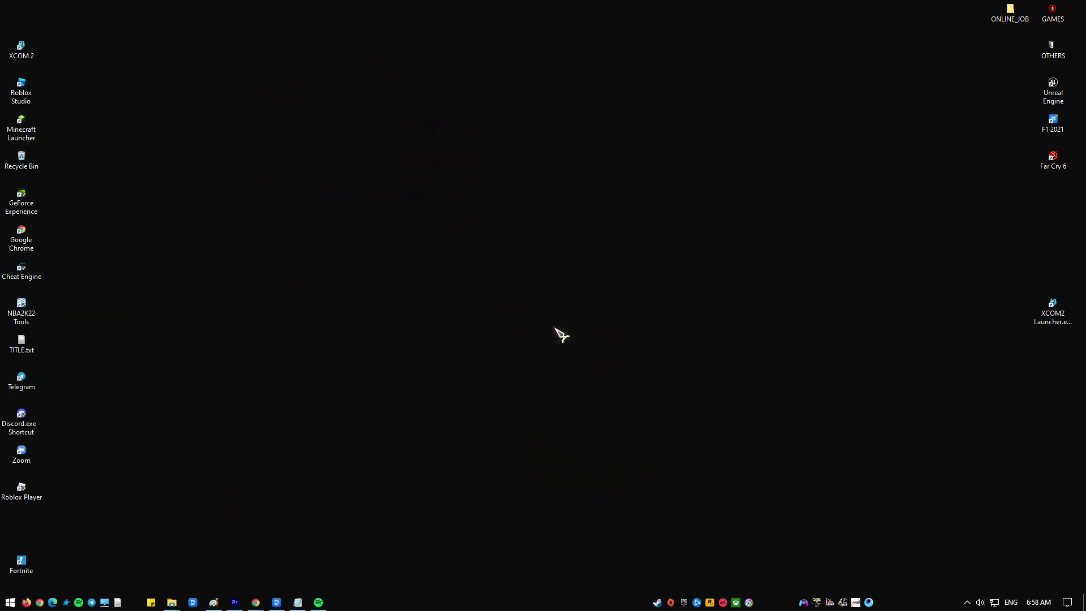
Search 'troub' and open Troubleshoot settings' list of additional troubleshooters
key("super")
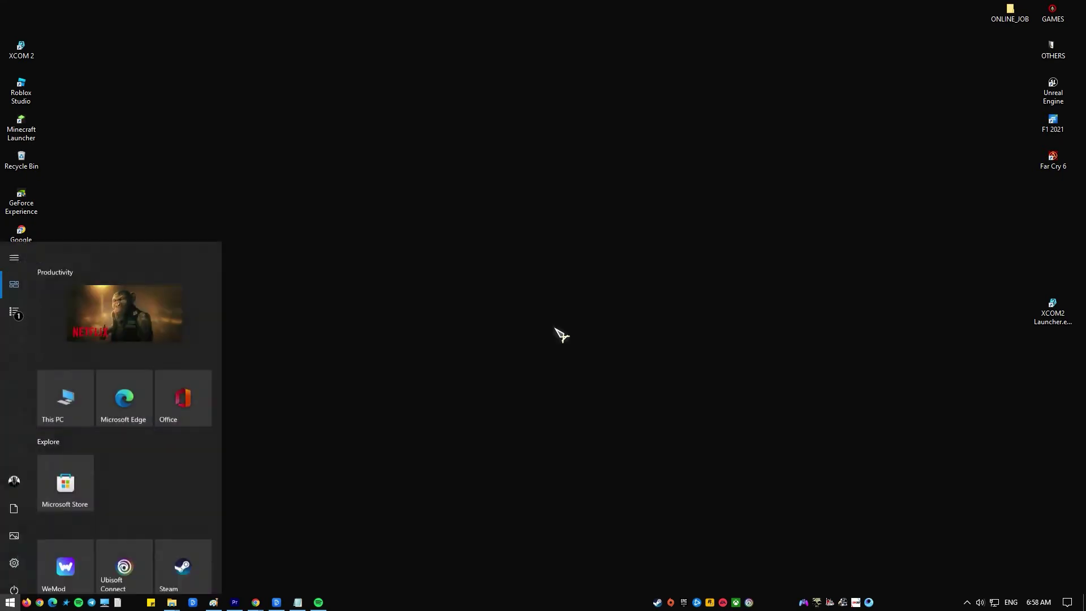
type("troubles")
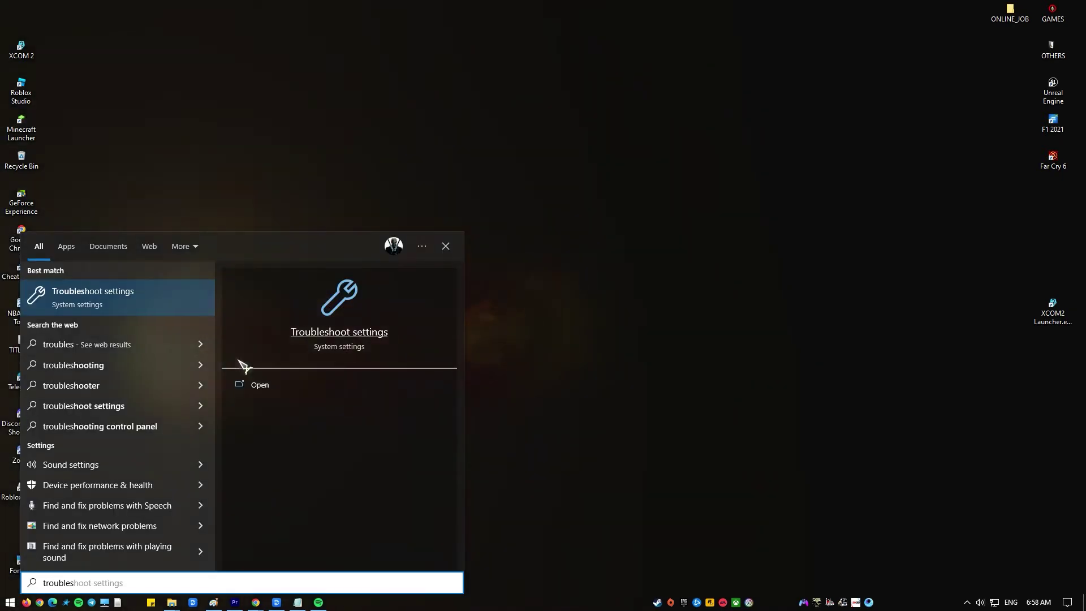
left_click(126, 305)
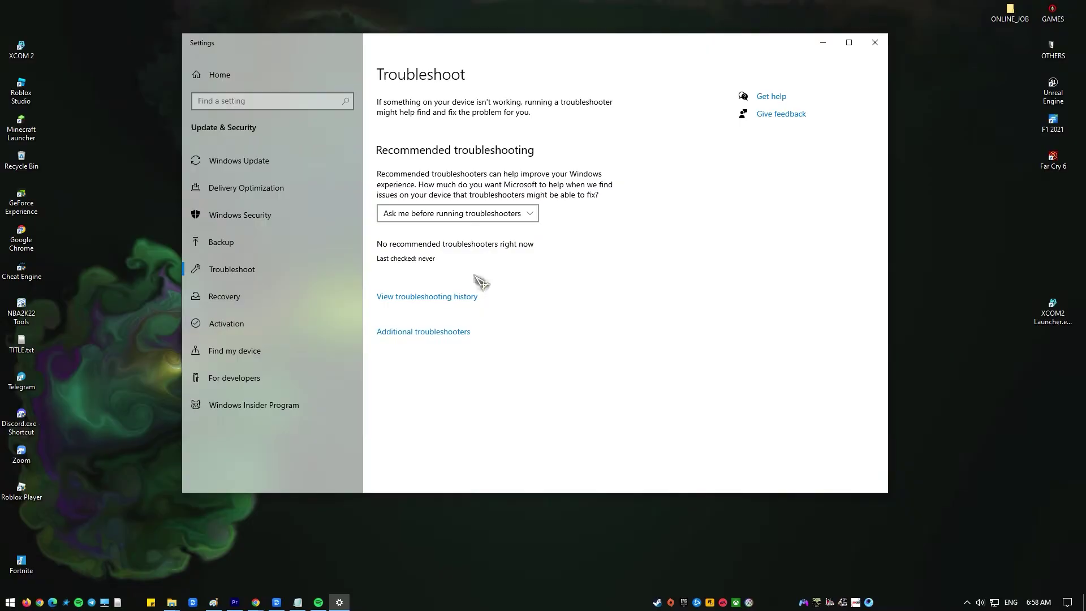
left_click(461, 333)
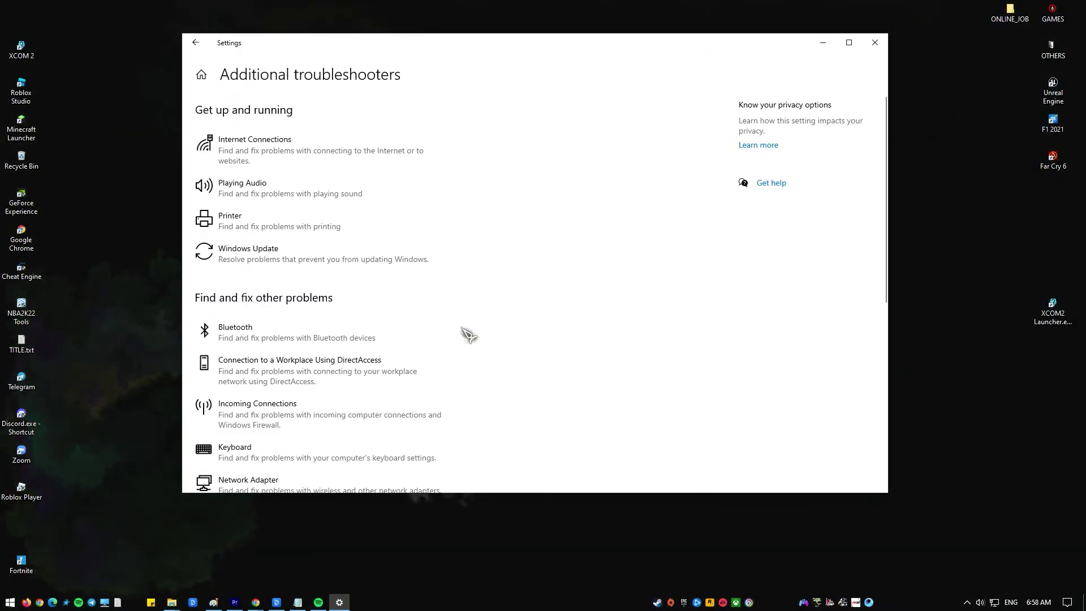
Run the Playing Audio troubleshooter on an NVIDIA HDMI audio output
left_click(342, 194)
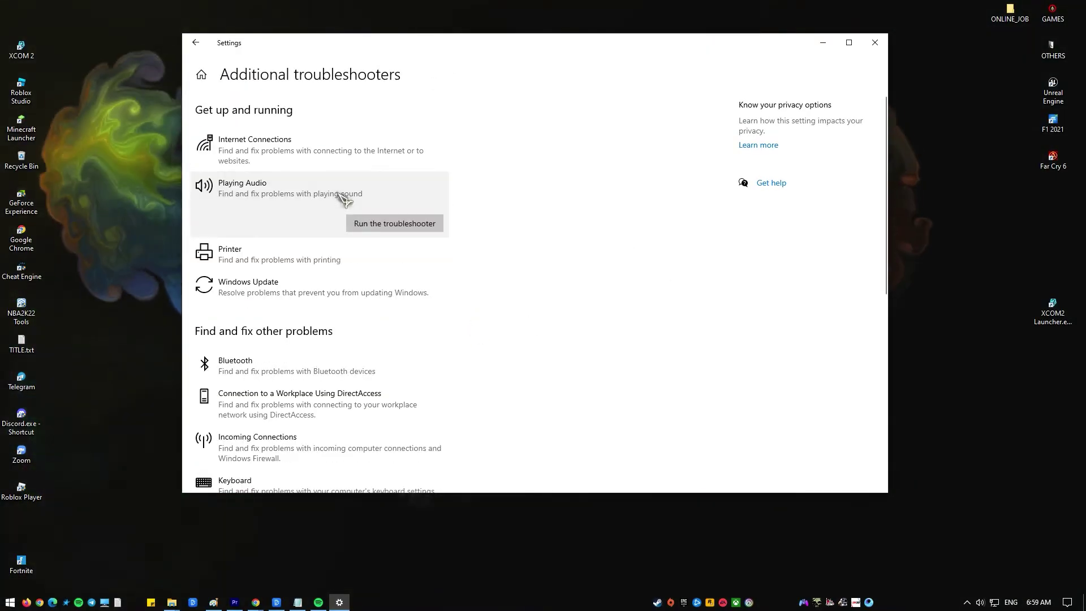
left_click(411, 227)
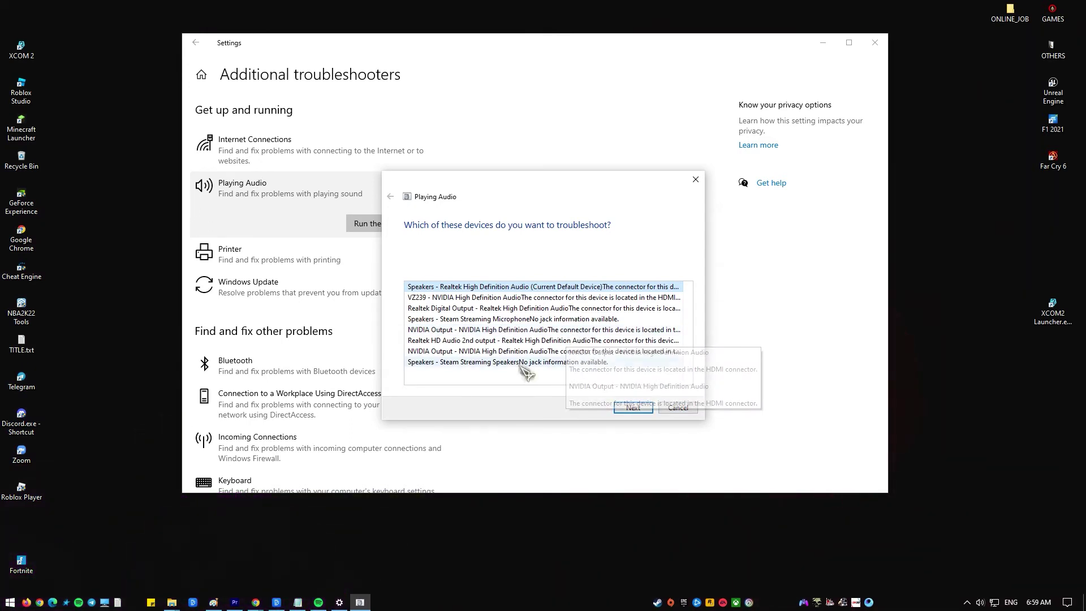
left_click(504, 352)
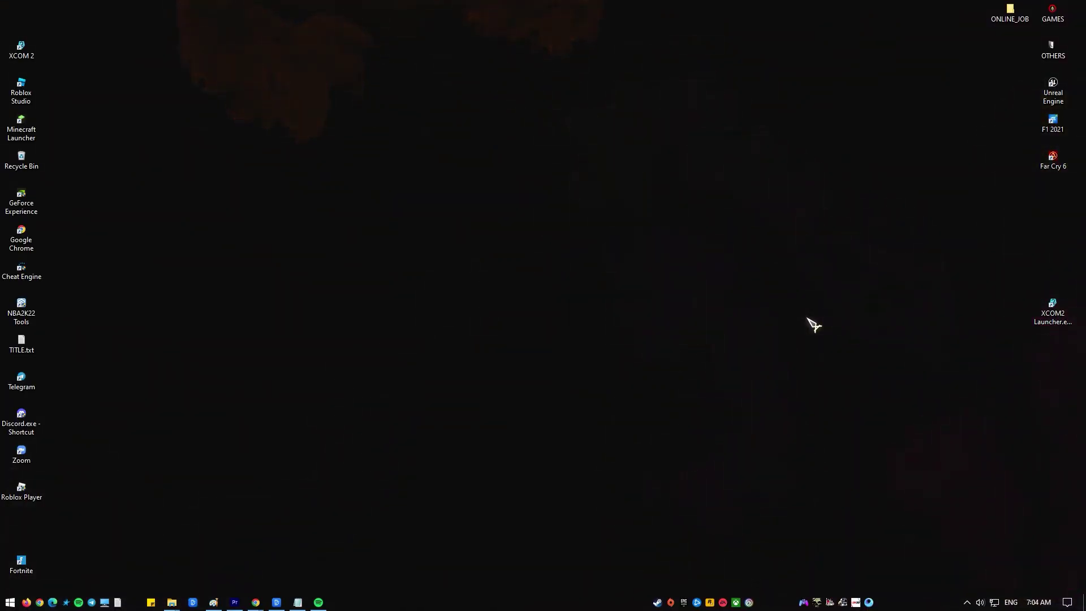
In Device Manager, expand Display adapters and uninstall the NVIDIA GeForce GTX 1050 Ti
key("super+r")
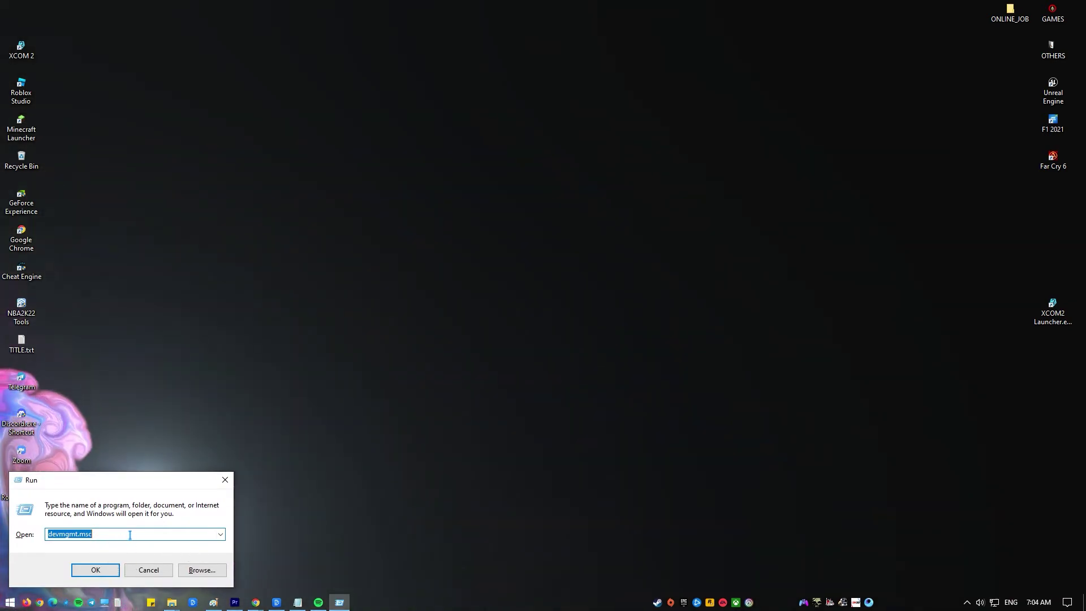
left_click(105, 570)
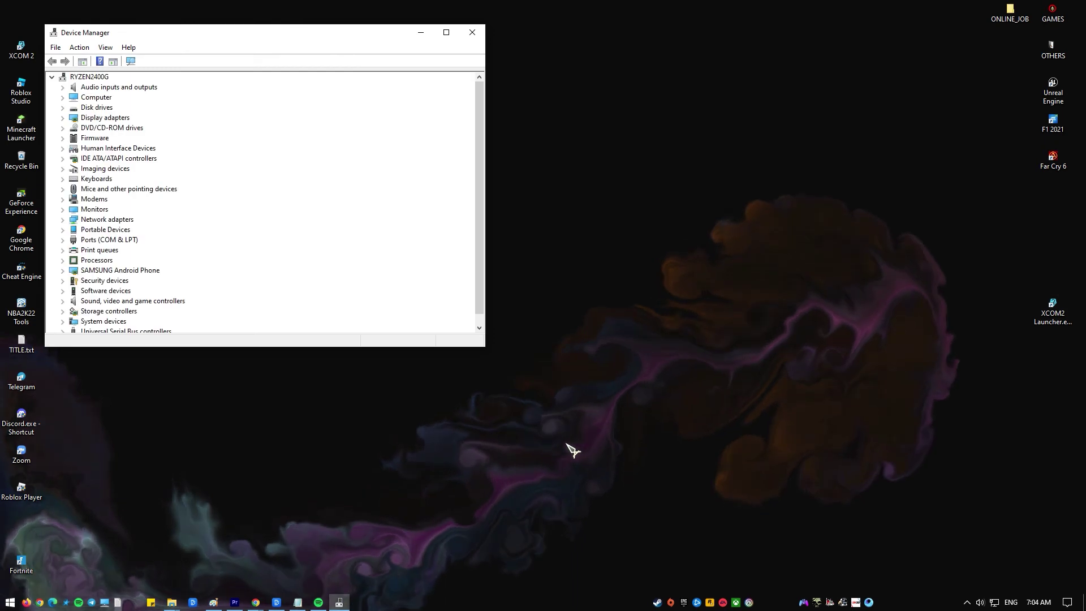
left_click(93, 120)
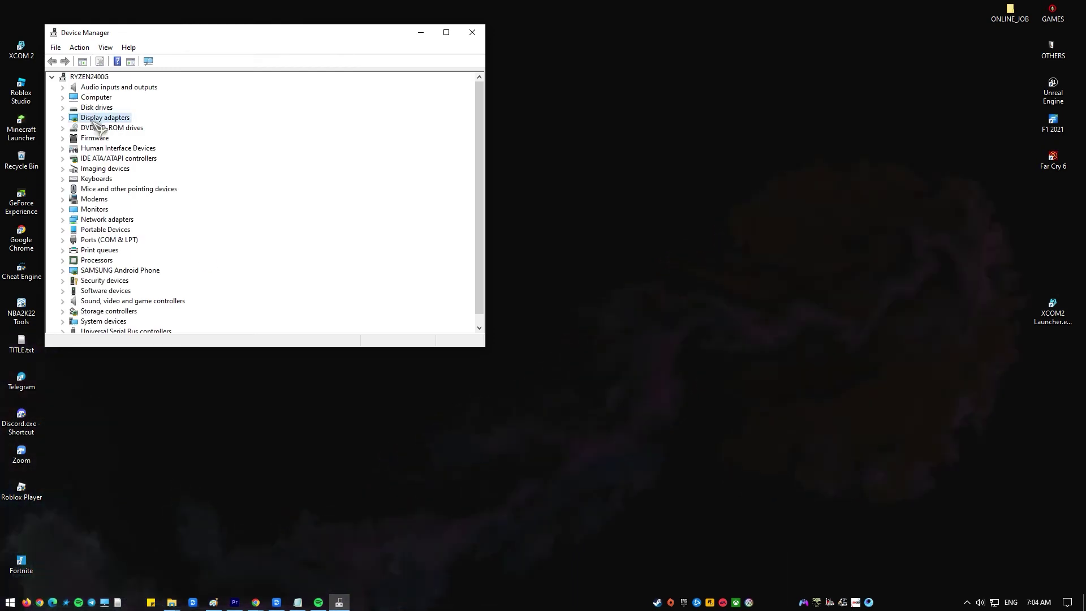
left_click(62, 118)
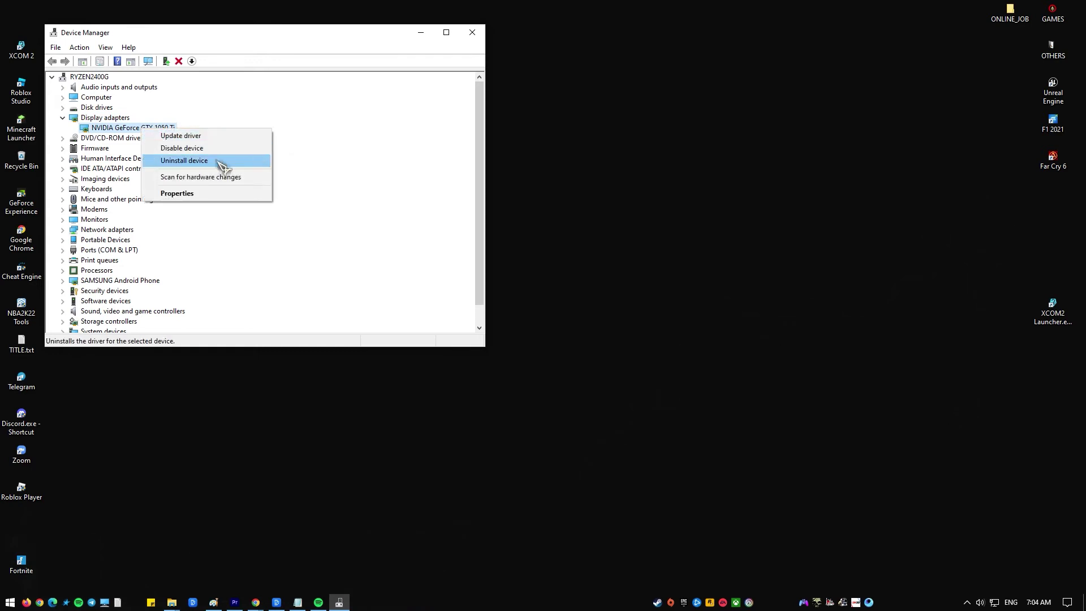
left_click(187, 162)
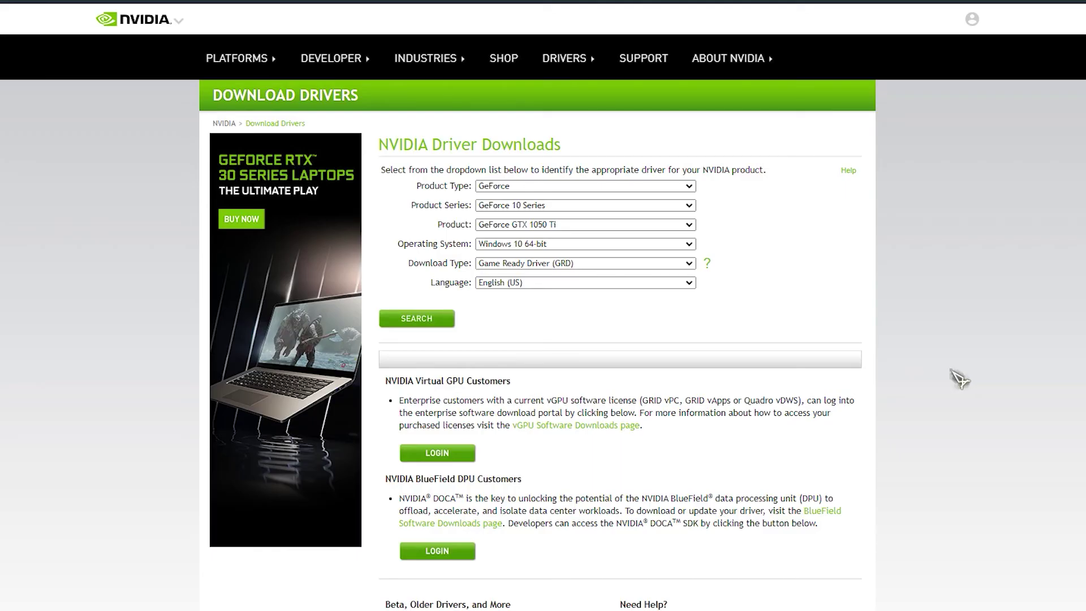
Search for the GTX 1050 Ti Windows 10 64-bit driver and download Game Ready Driver 516.59
left_click(446, 321)
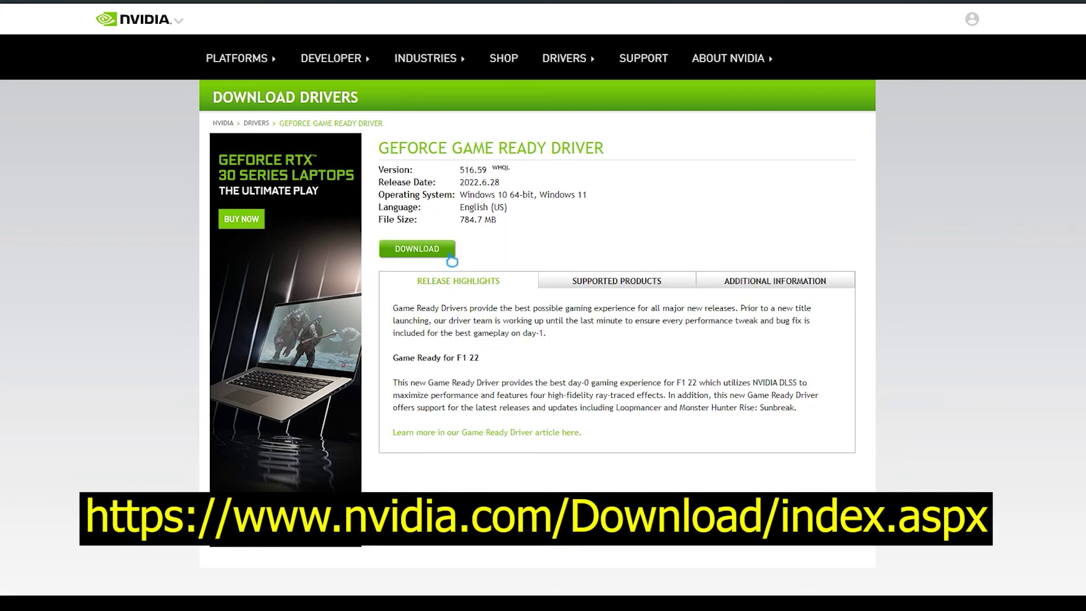
left_click(454, 253)
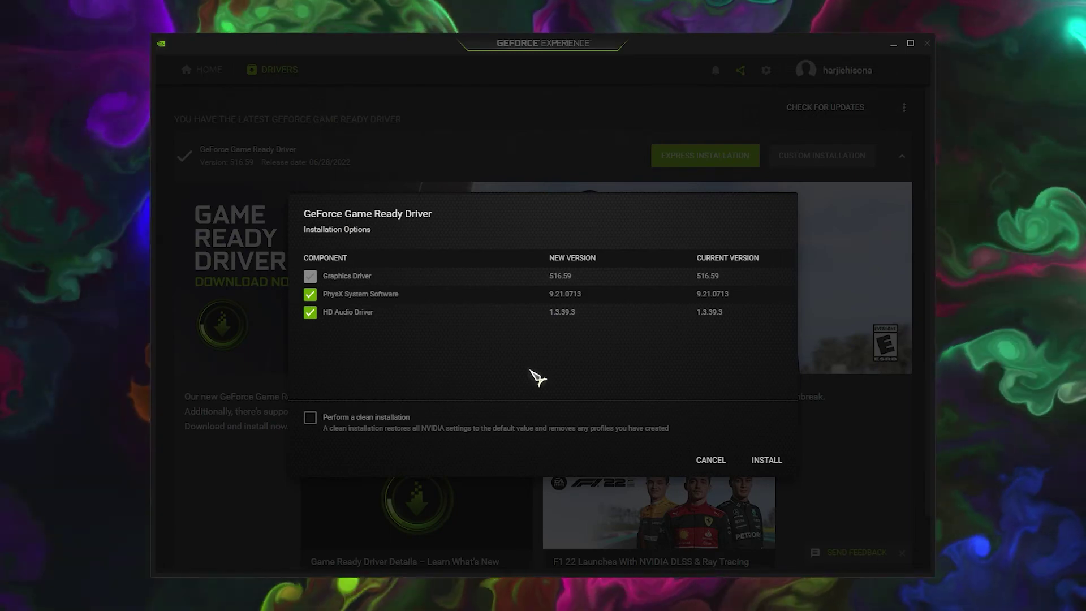
Tick 'Perform a clean installation' for driver 516.59 and confirm the install
left_click(310, 419)
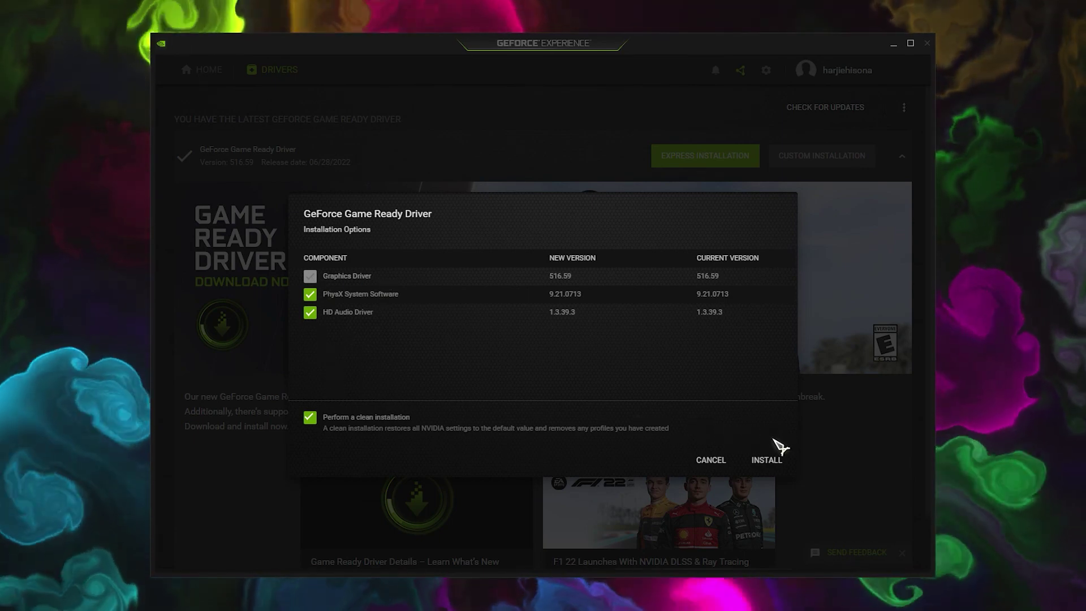
left_click(768, 461)
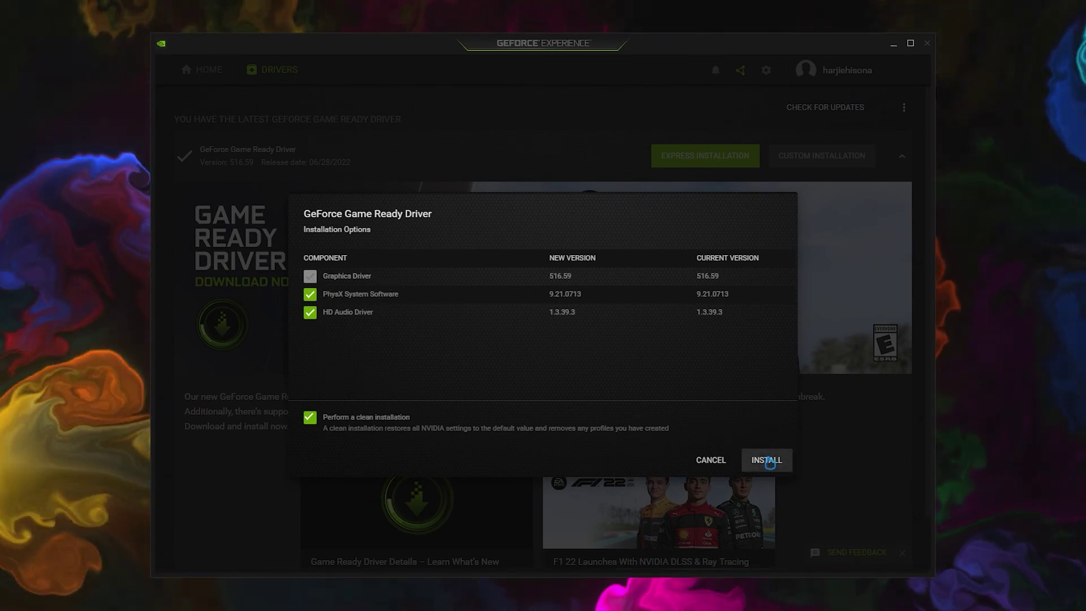